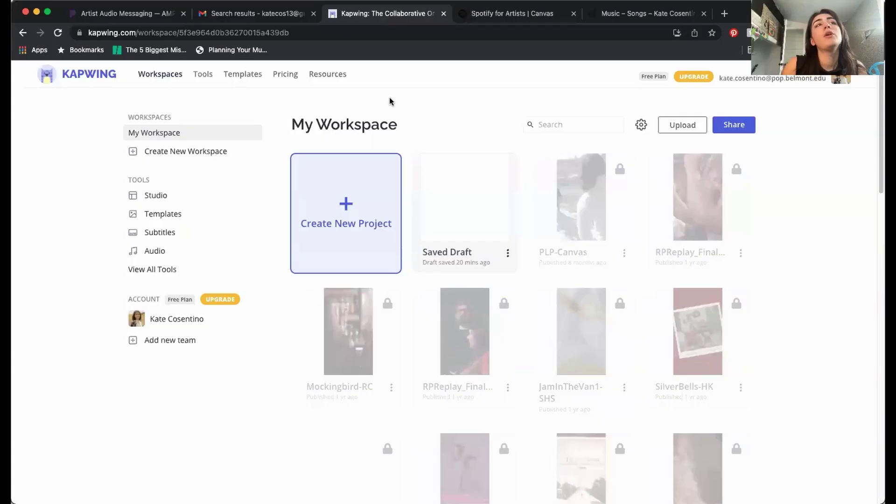
Start a new Kapwing project from the Create New Project card
scroll(600, 336, "down", 5)
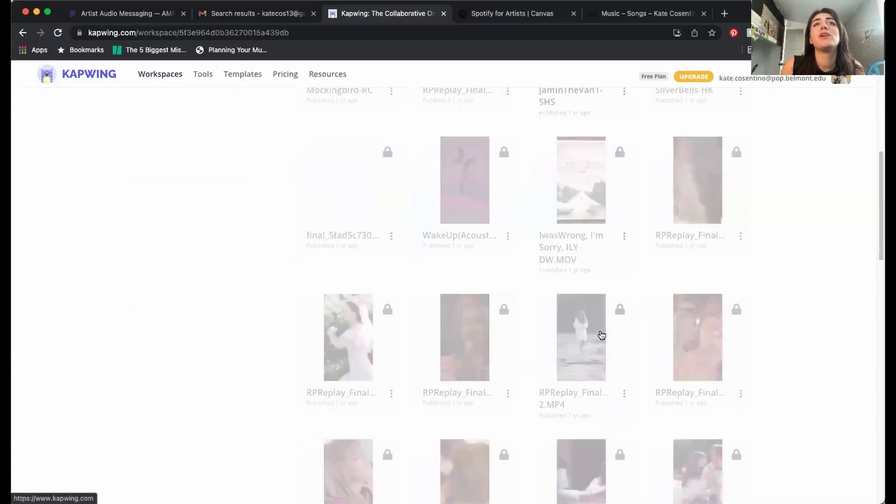
scroll(587, 312, "up", 5)
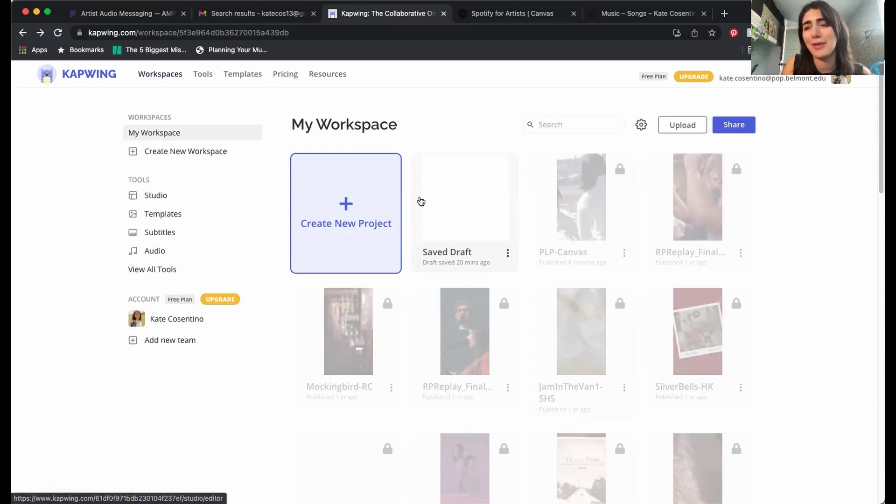
left_click(360, 214)
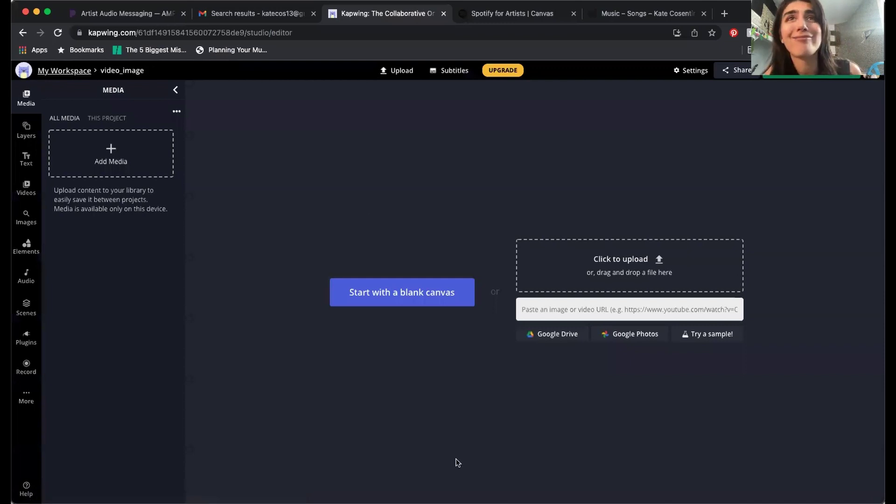
Begin with a blank 9:16 portrait canvas and upload two media files, including PGITR_Final_2
left_click(436, 293)
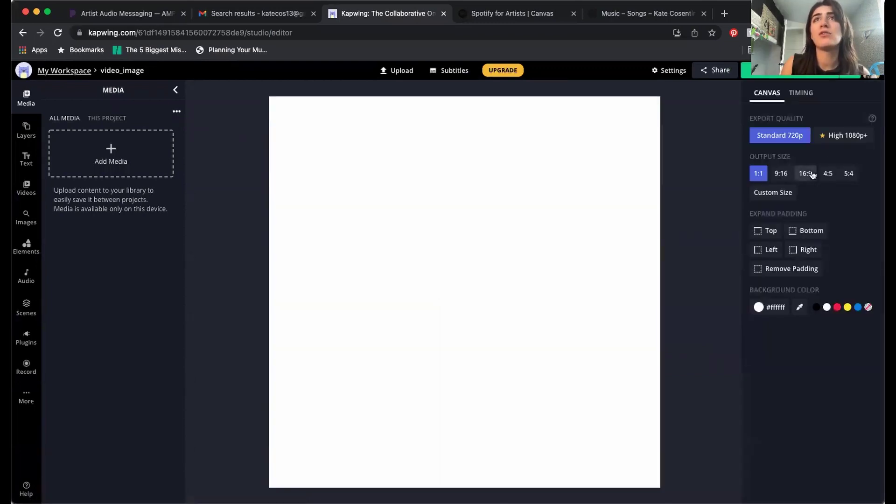
left_click(781, 173)
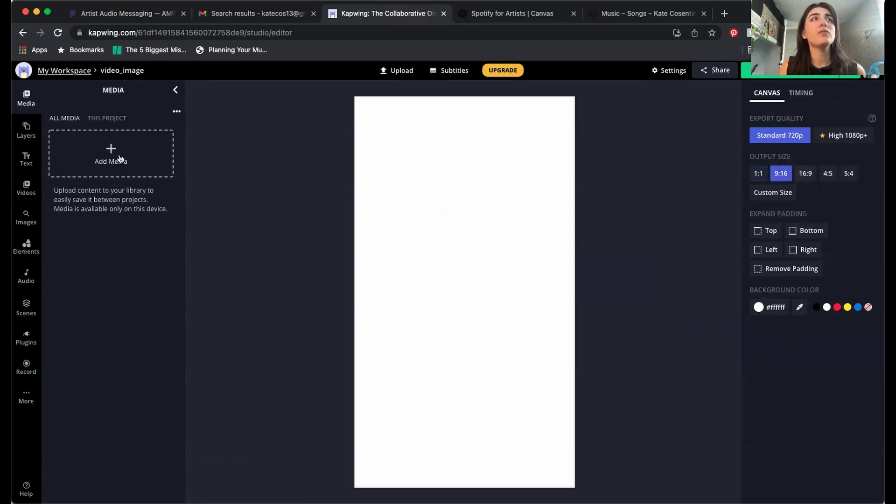
left_click(120, 159)
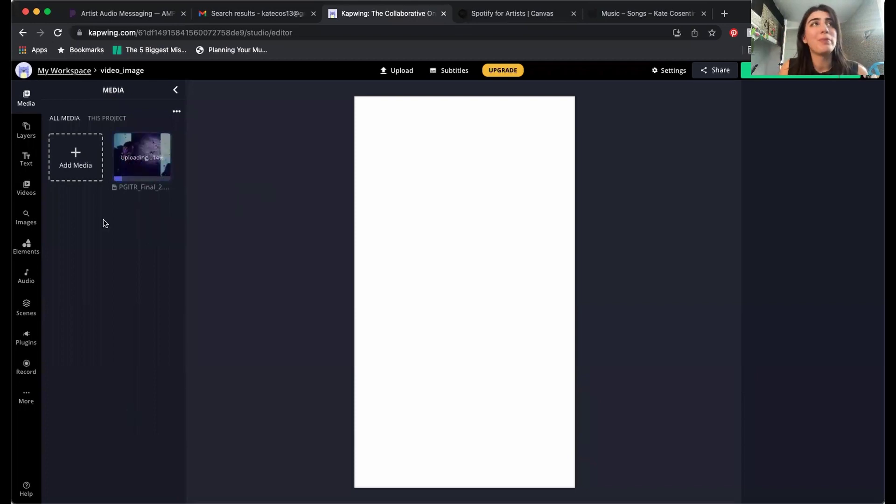
left_click(75, 159)
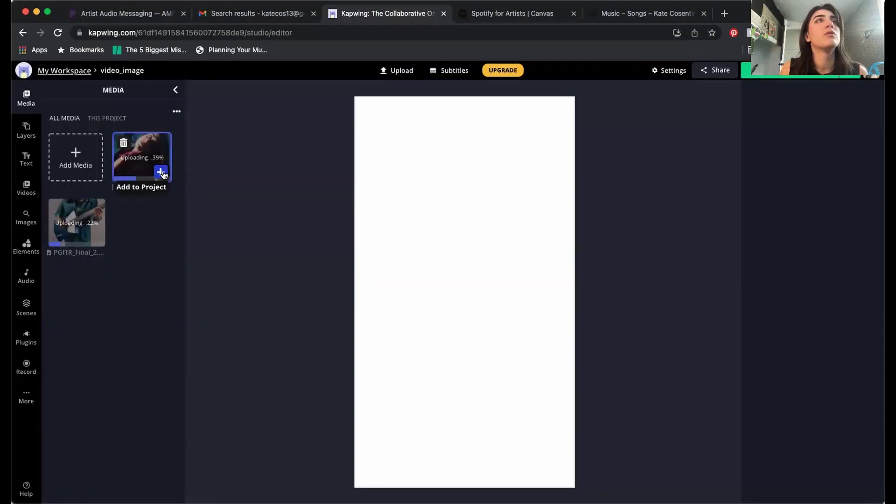
Add PrettiestGirlVid171.JPG to the canvas and stretch it to fill the 9:16 frame edge to edge
left_click(161, 172)
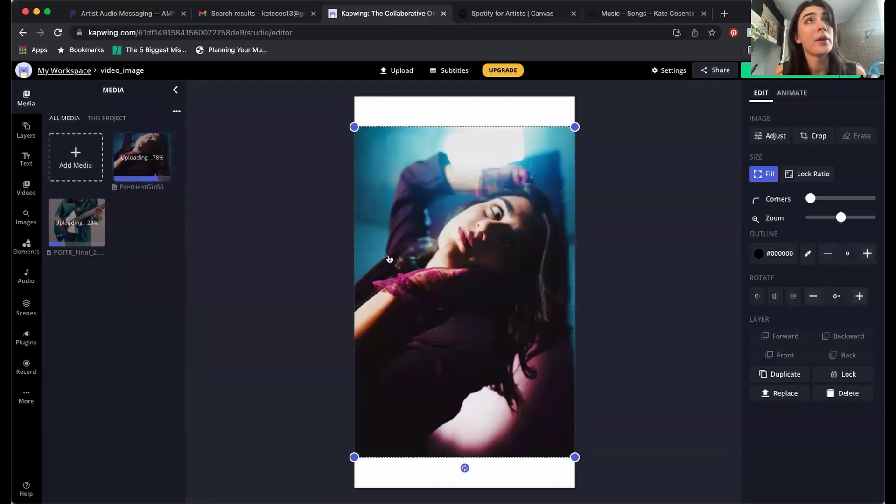
left_click_drag(354, 126, 316, 74)
left_click_drag(461, 212, 481, 235)
left_click_drag(592, 478, 604, 493)
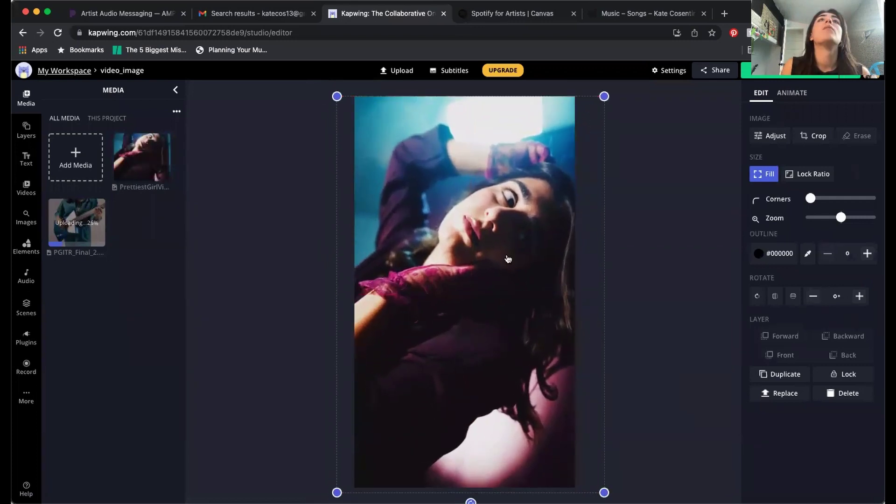
left_click(699, 215)
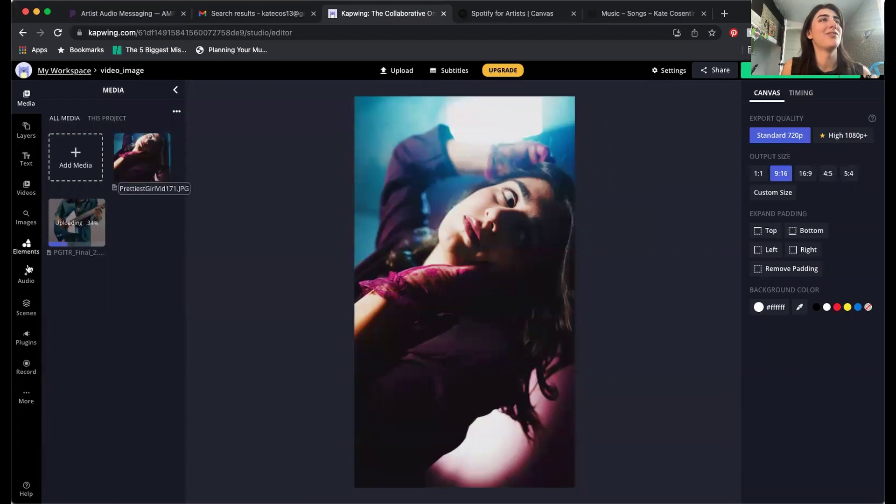
left_click(27, 217)
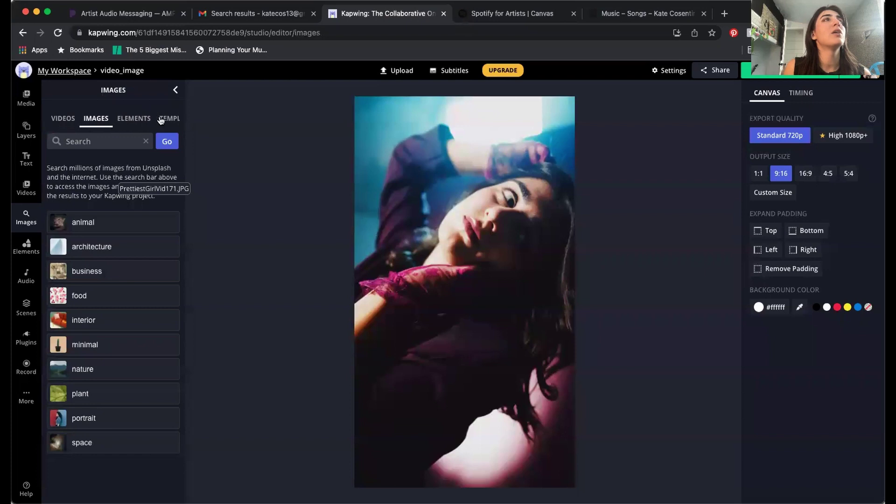
Overlay a stock 'disco ball' video, rotated 90° at opacity 16, enlarged over the photo, and preview it
left_click(64, 119)
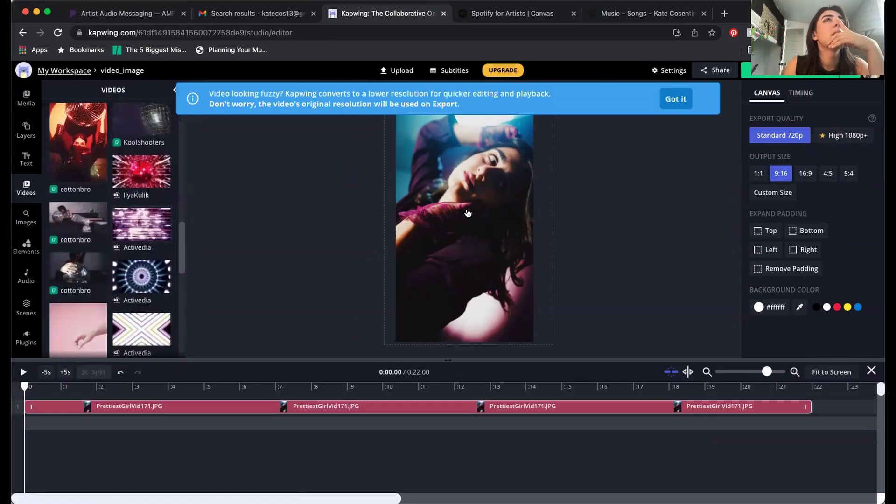
left_click(141, 224)
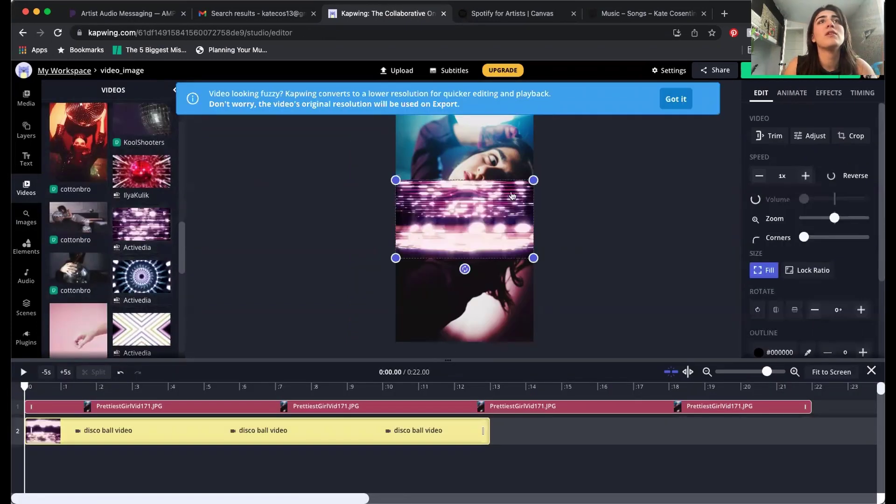
left_click_drag(465, 270, 389, 212)
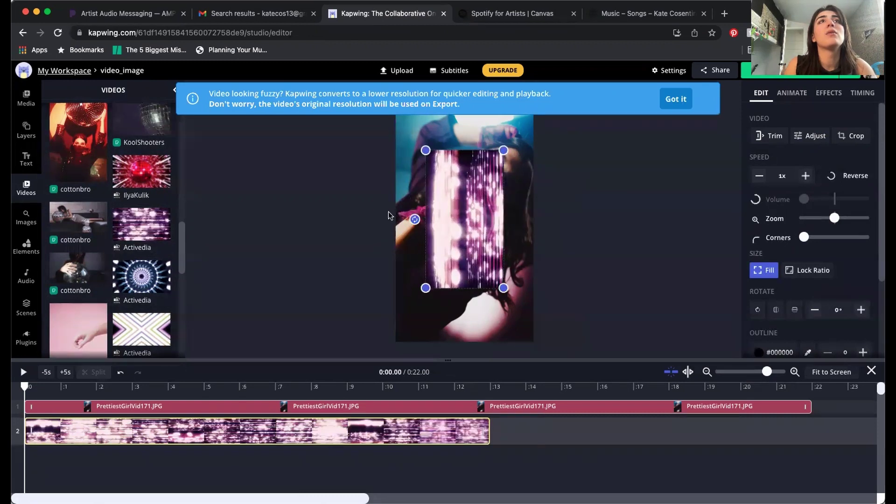
left_click(809, 136)
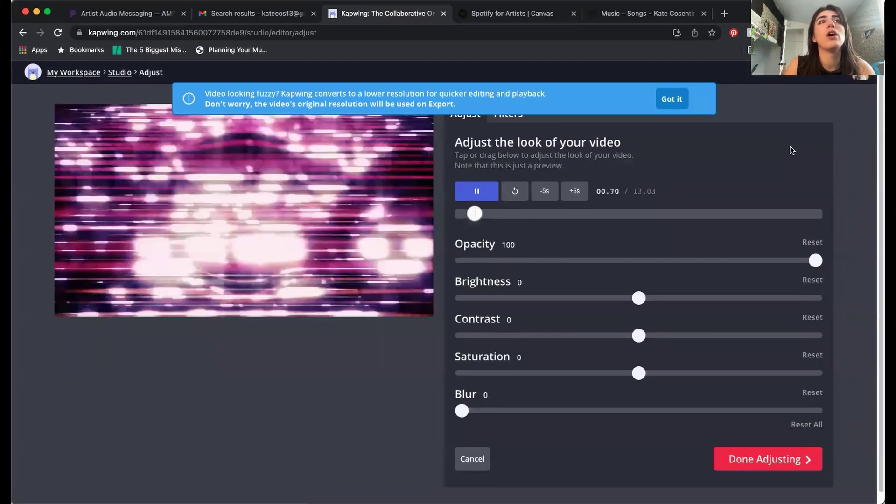
left_click(518, 261)
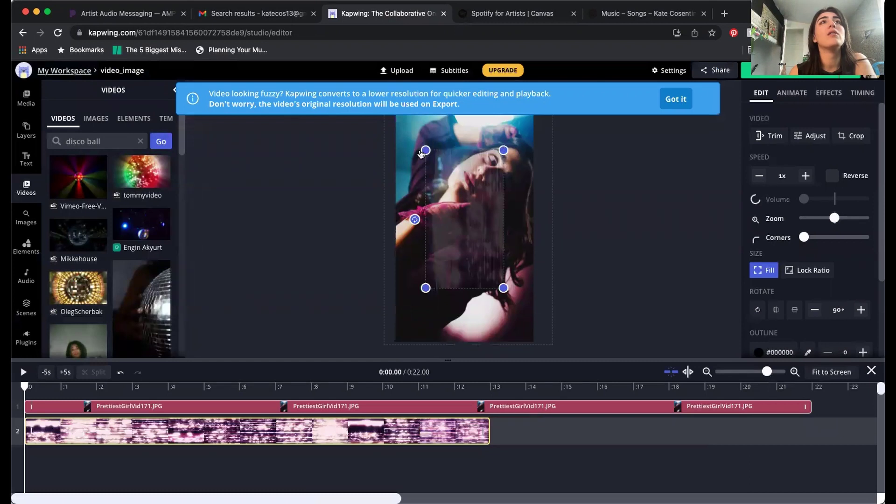
left_click(676, 99)
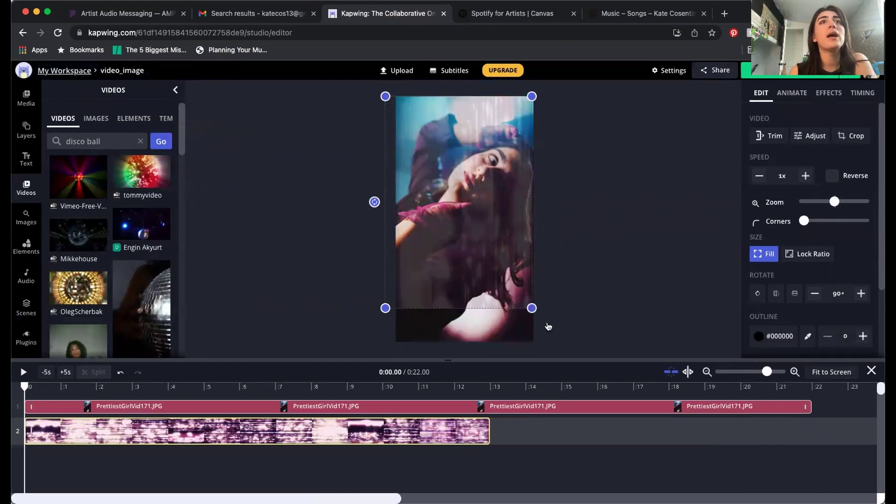
left_click_drag(548, 306, 567, 351)
key("space")
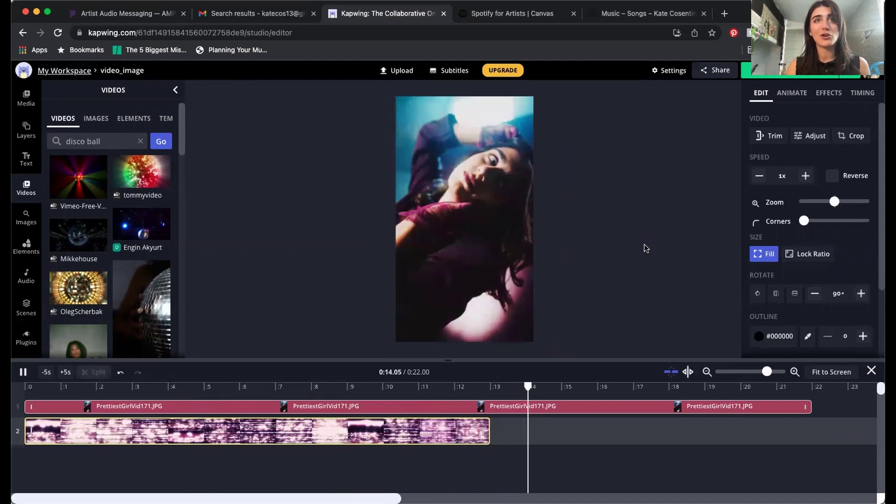
Delete the disco ball clip and try Reveal, Hue Rotate, Moving Zoom and Flicker animations on the photo
key("Delete")
left_click(445, 224)
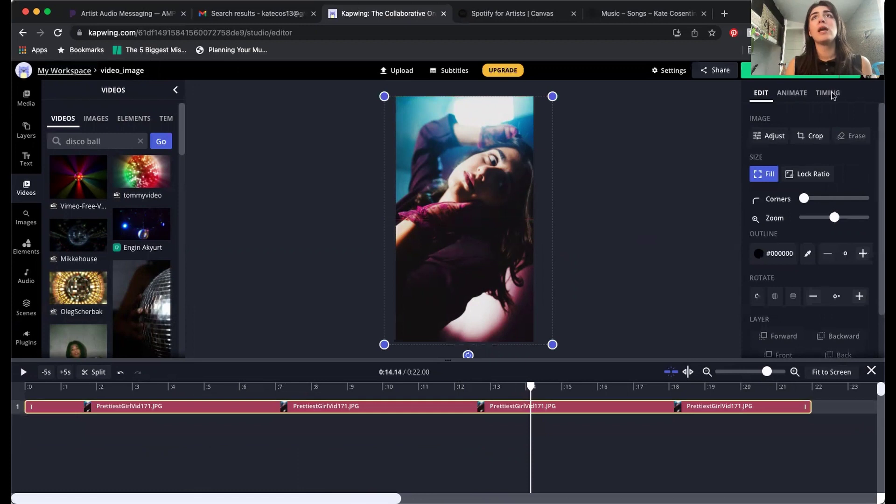
left_click(792, 97)
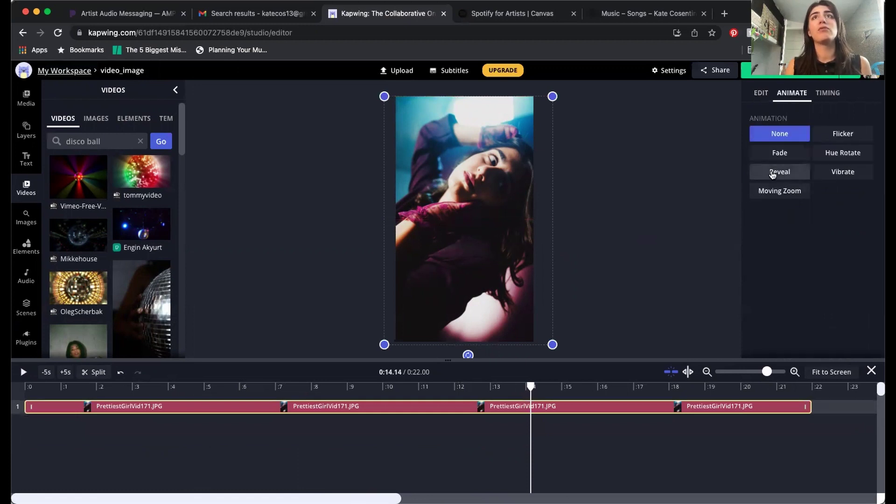
left_click(773, 175)
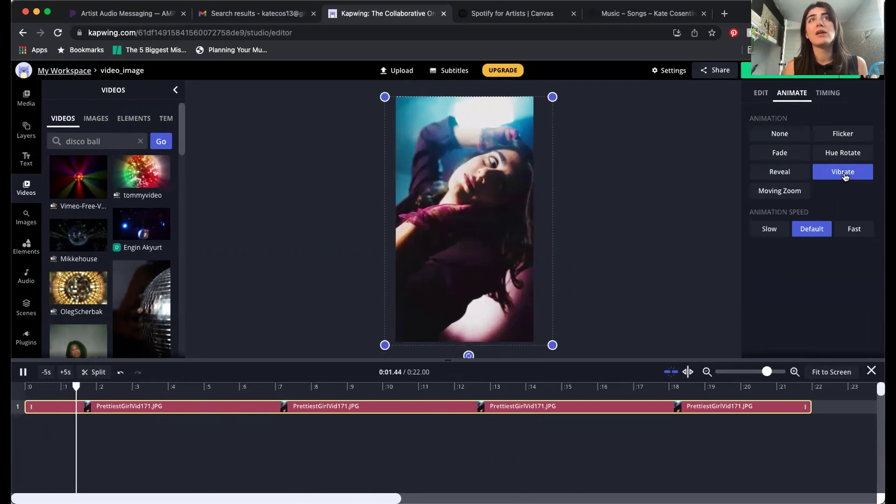
left_click(849, 151)
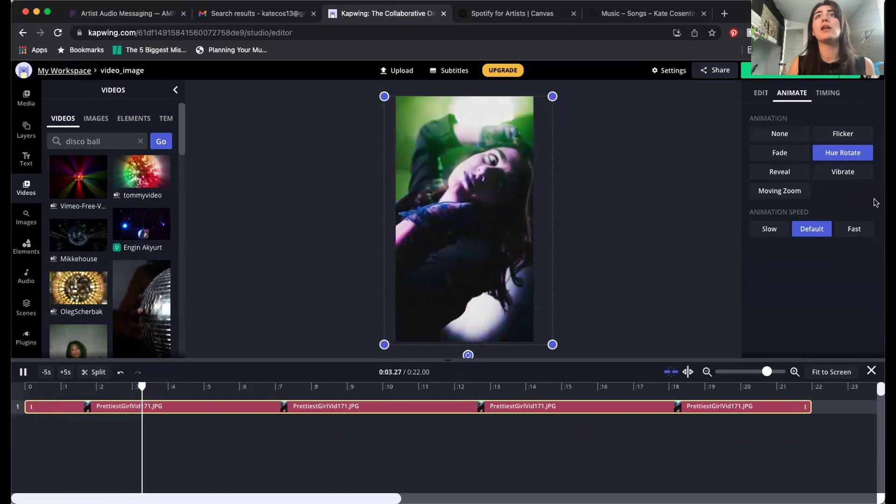
left_click(799, 193)
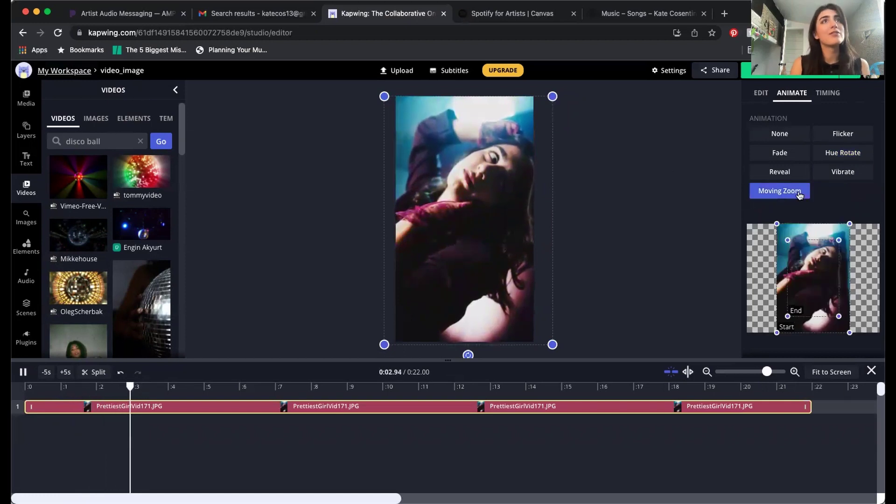
left_click(841, 134)
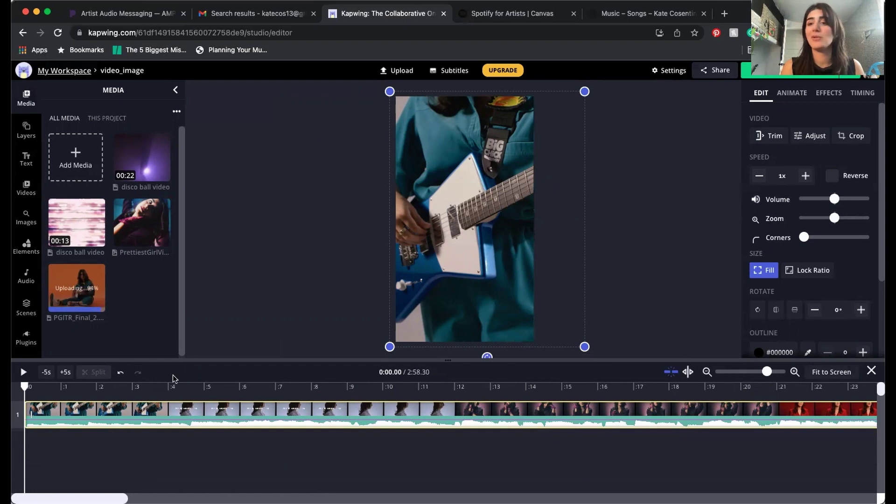
Split the music video at 0:01.06, trim and close the gap, centre it, and shift a clip to 0:12.79
key("space")
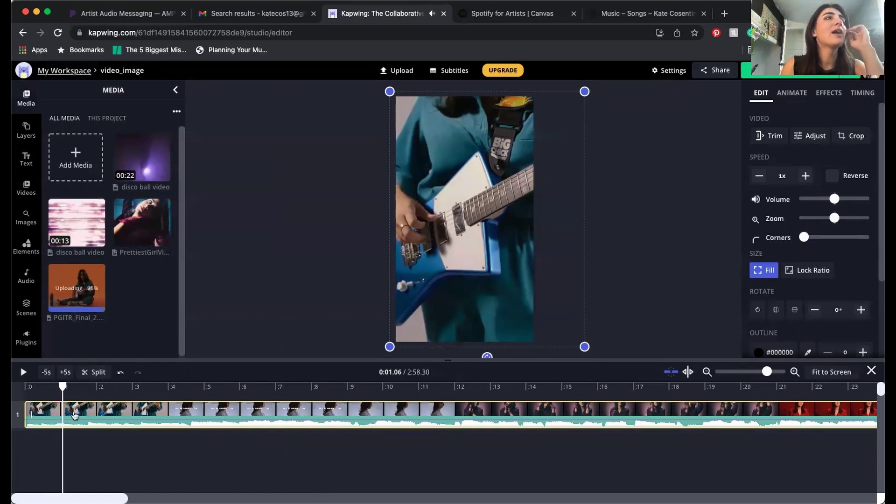
left_click(88, 372)
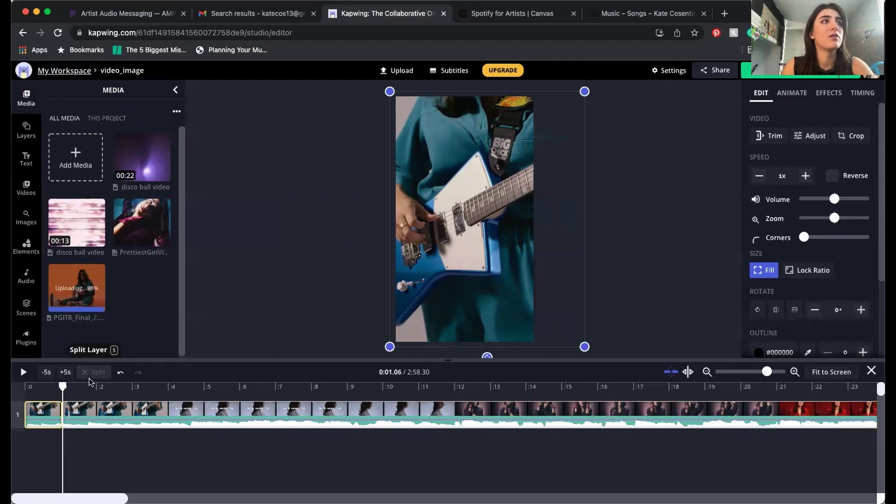
left_click_drag(71, 414, 386, 414)
left_click_drag(489, 411, 59, 413)
left_click_drag(389, 218, 455, 220)
left_click(626, 208)
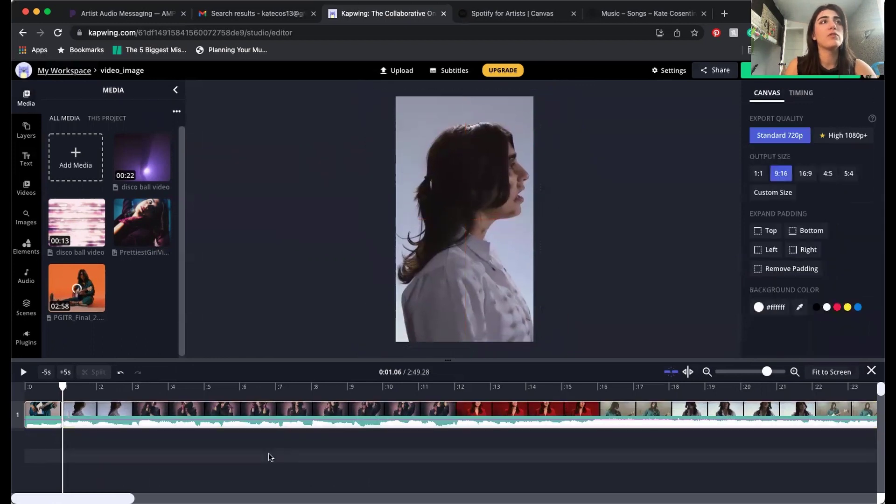
left_click_drag(214, 413, 271, 419)
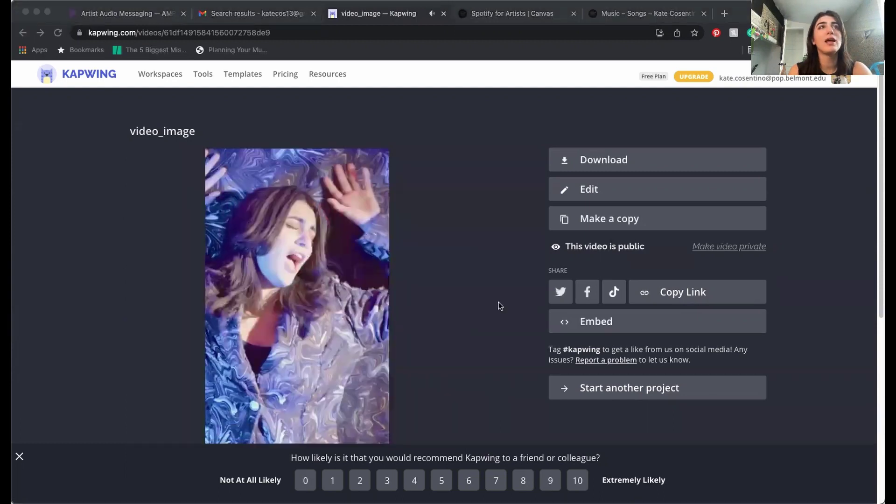
Download the finished 6-second MP4 and switch to the Spotify for Artists Canvas tab
scroll(498, 304, "down", 2)
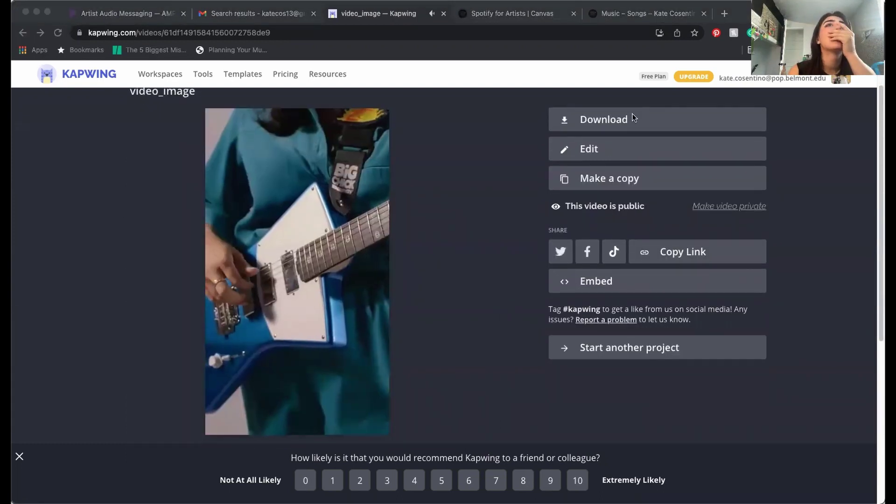
left_click(632, 114)
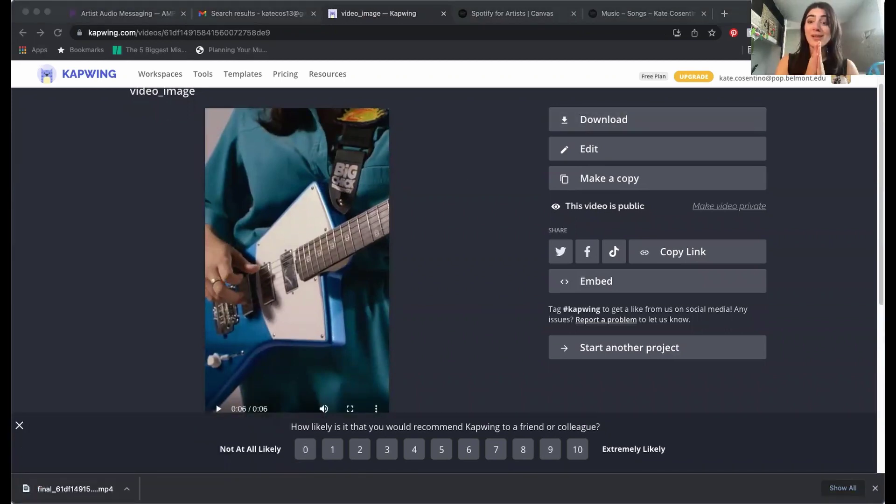
left_click(490, 17)
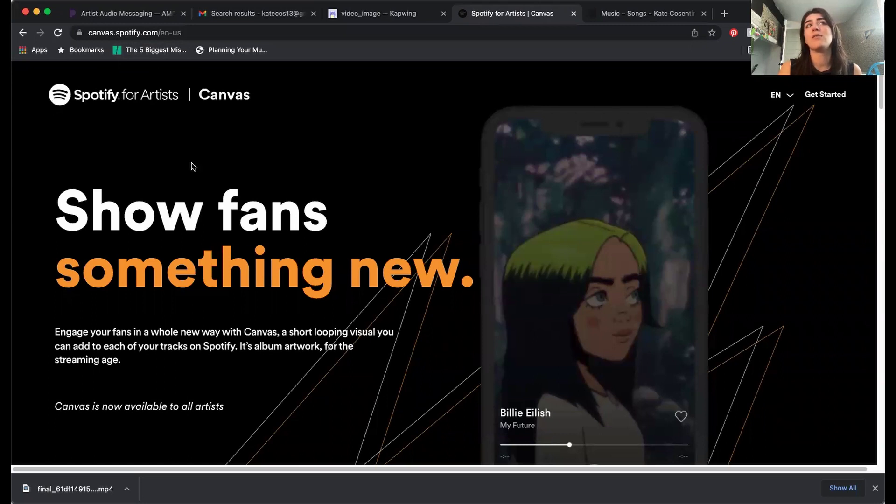
Open the Miss January song page from the artist's Music list
scroll(192, 163, "down", 15)
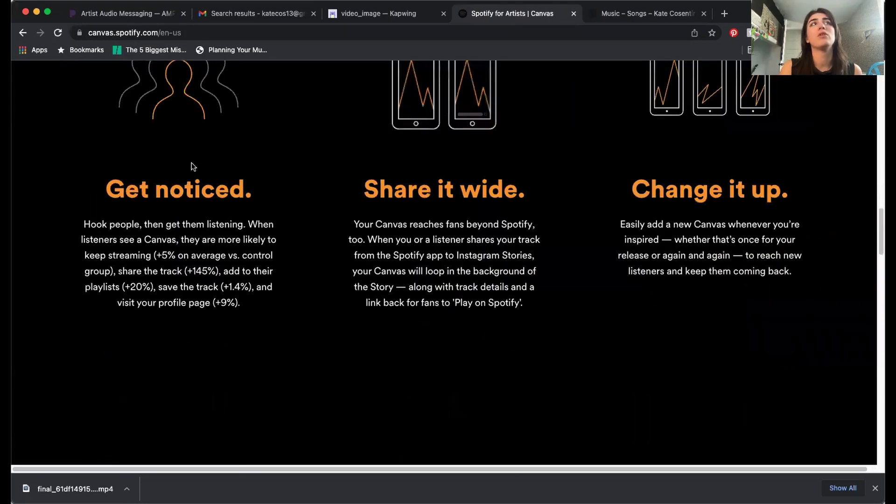
key("ctrl+Tab")
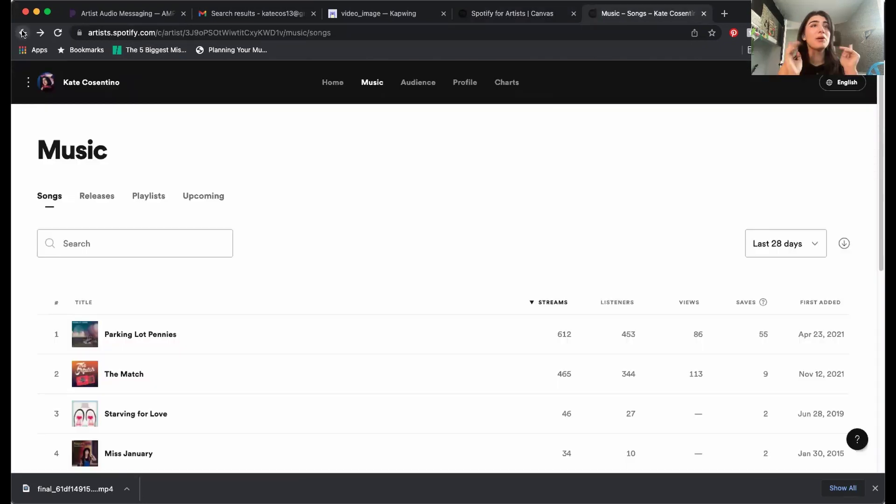
scroll(267, 294, "down", 4)
left_click(267, 287)
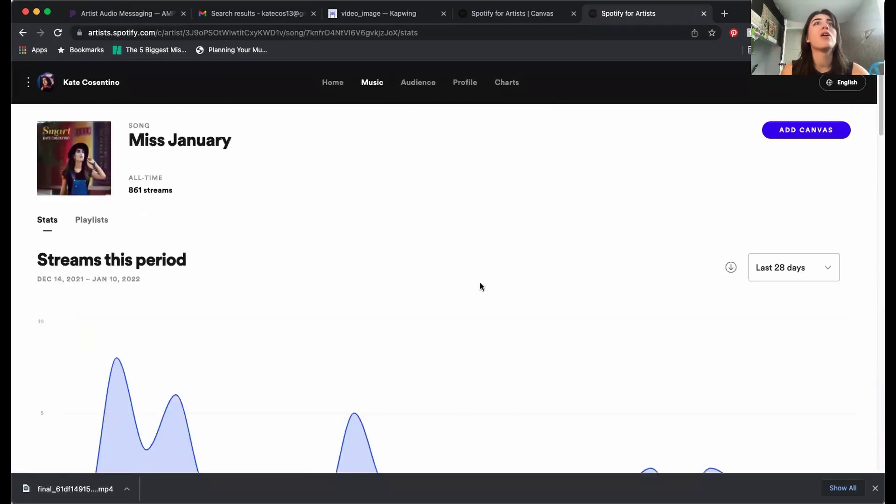
Cancel adding a Canvas to Miss January and show the Upcoming releases under Music
left_click(814, 137)
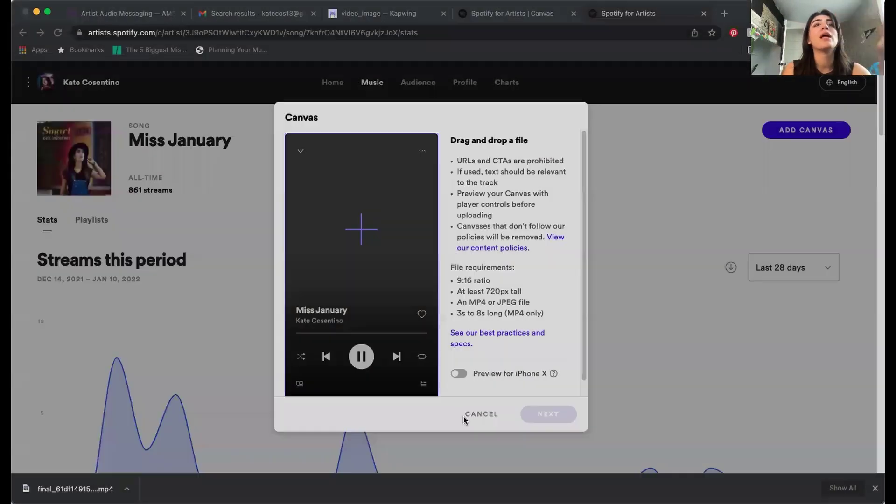
left_click(468, 414)
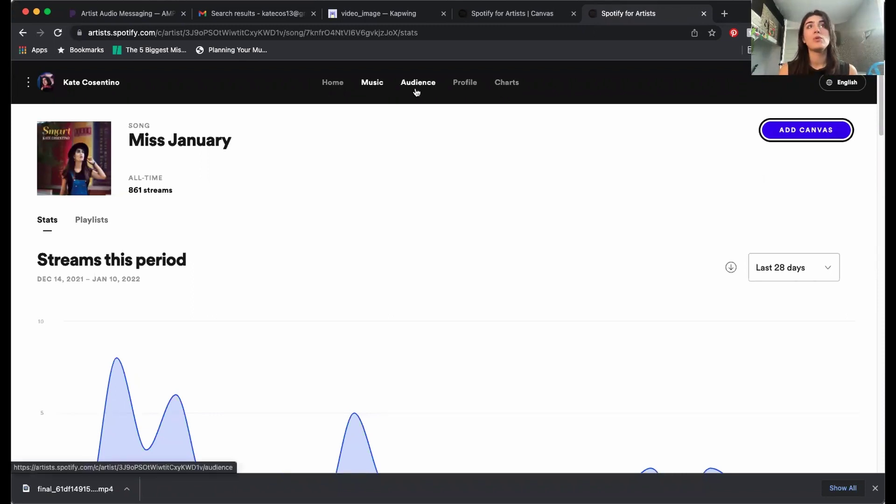
left_click(369, 83)
left_click(206, 192)
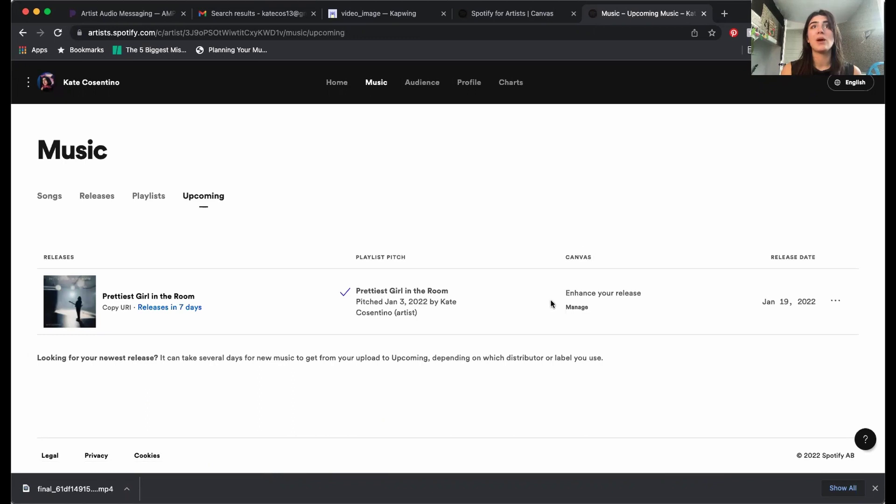
Add the exported MP4 as the Canvas for Prettiest Girl in the Room, accept the terms and post it
left_click(570, 310)
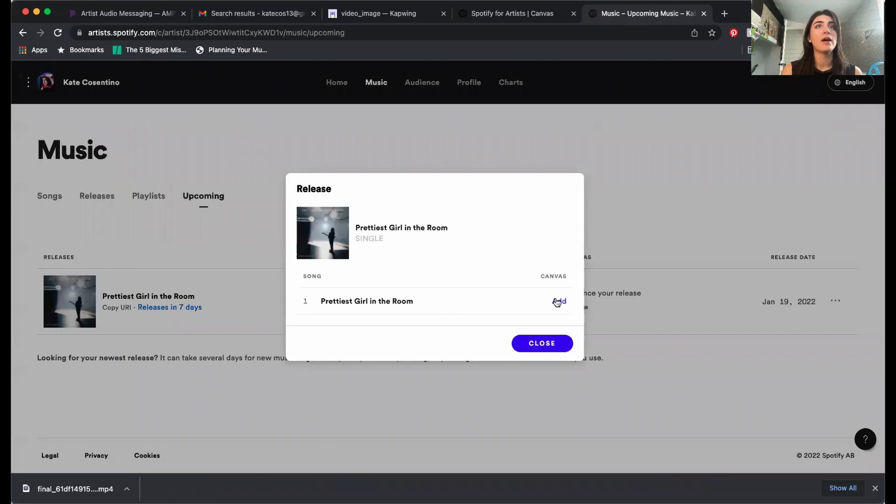
left_click(558, 302)
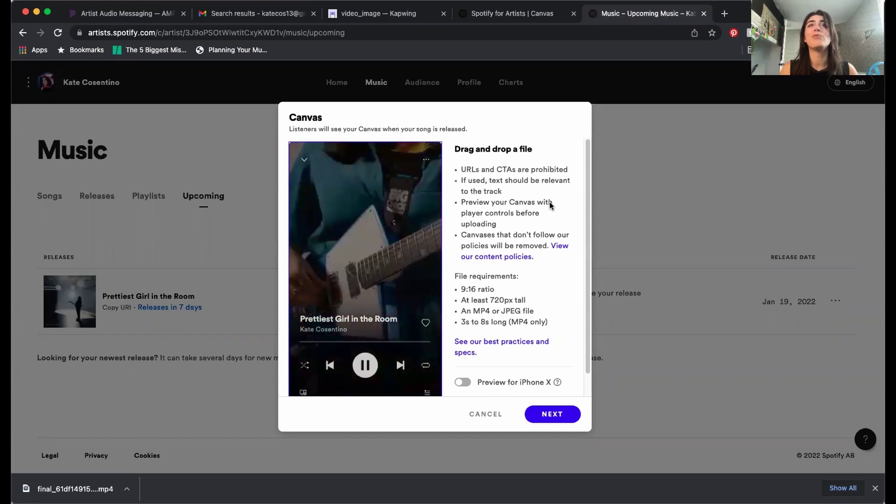
left_click(490, 381)
left_click(553, 412)
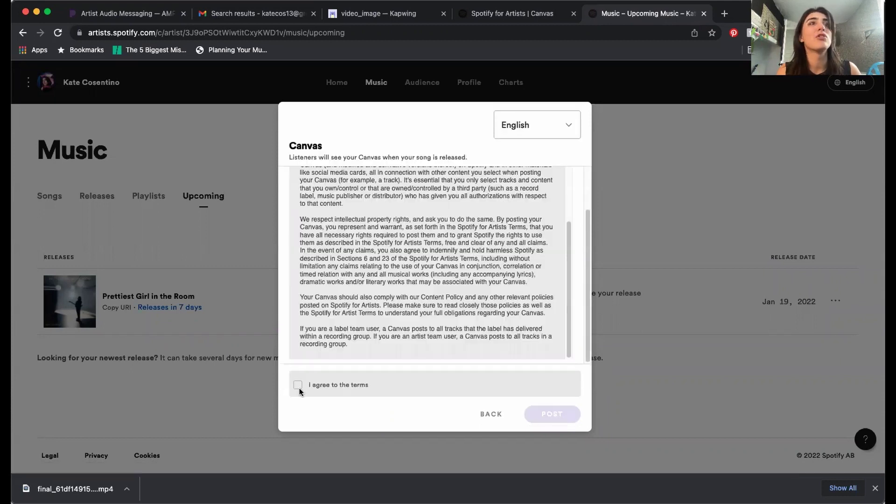
left_click(298, 385)
left_click(534, 414)
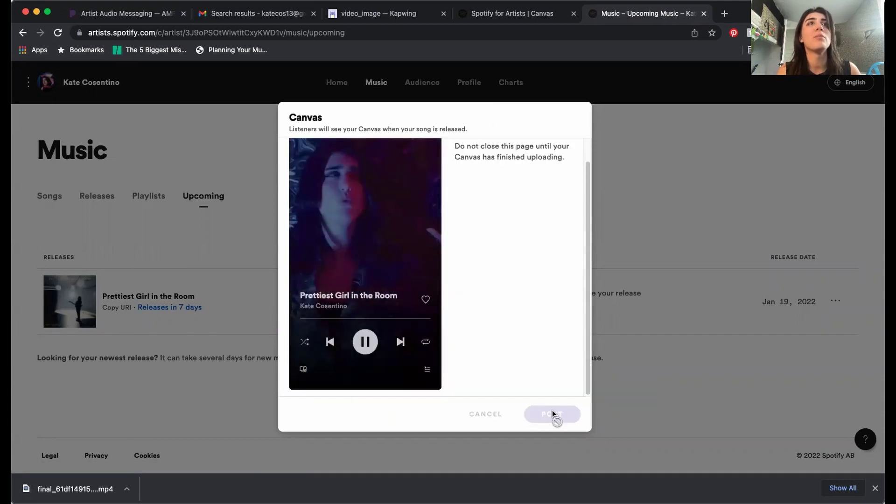